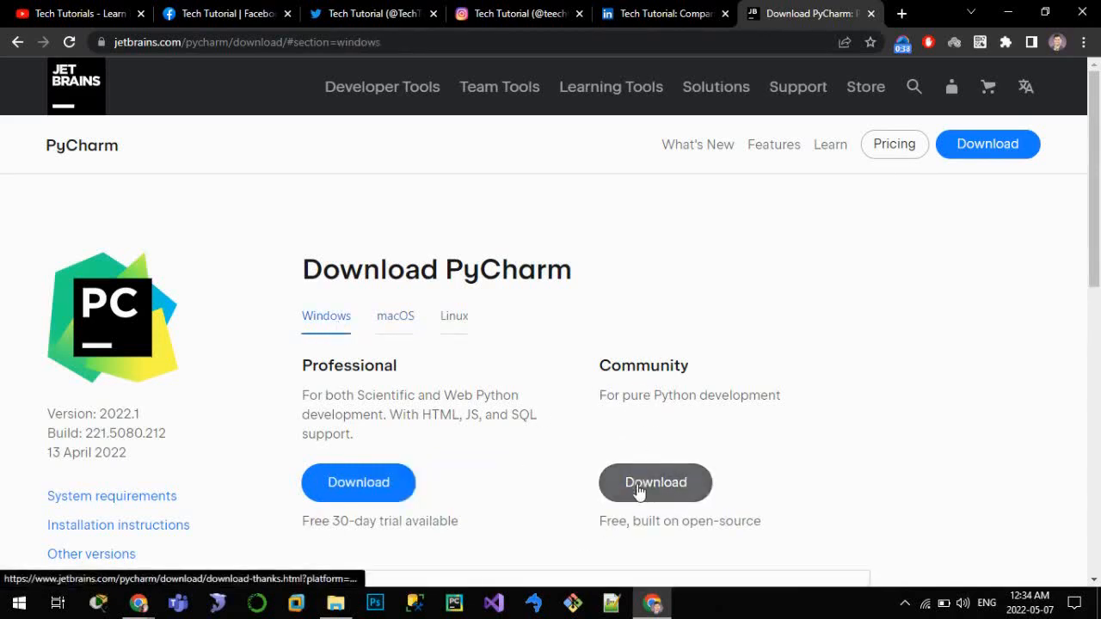
Download the Windows installer of PyCharm Community, save it in the Python folder and launch it
click(637, 484)
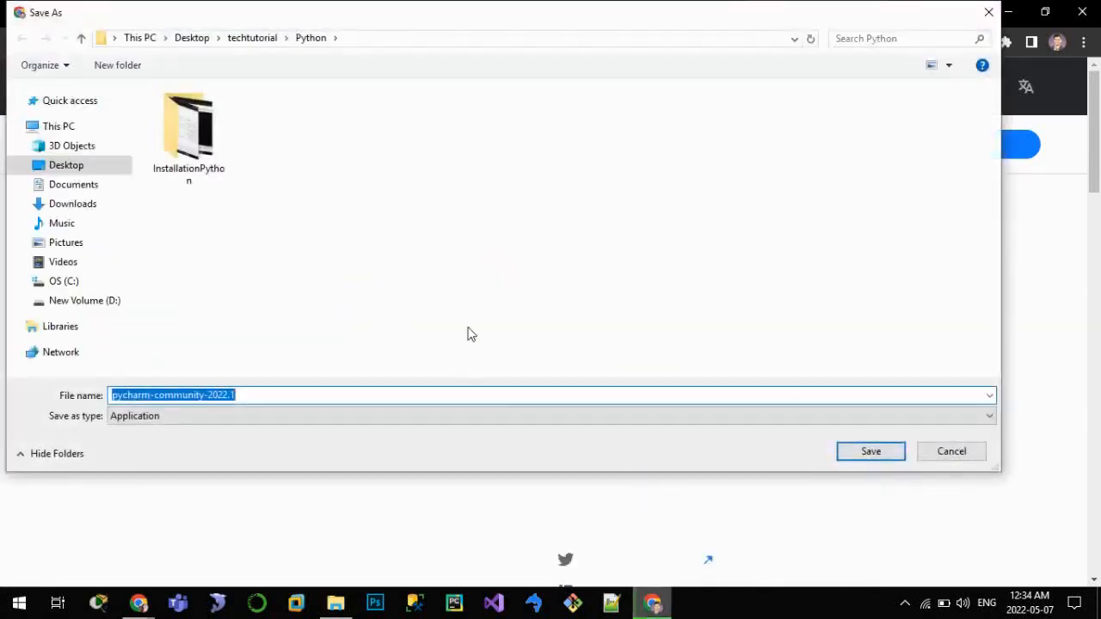
click(864, 452)
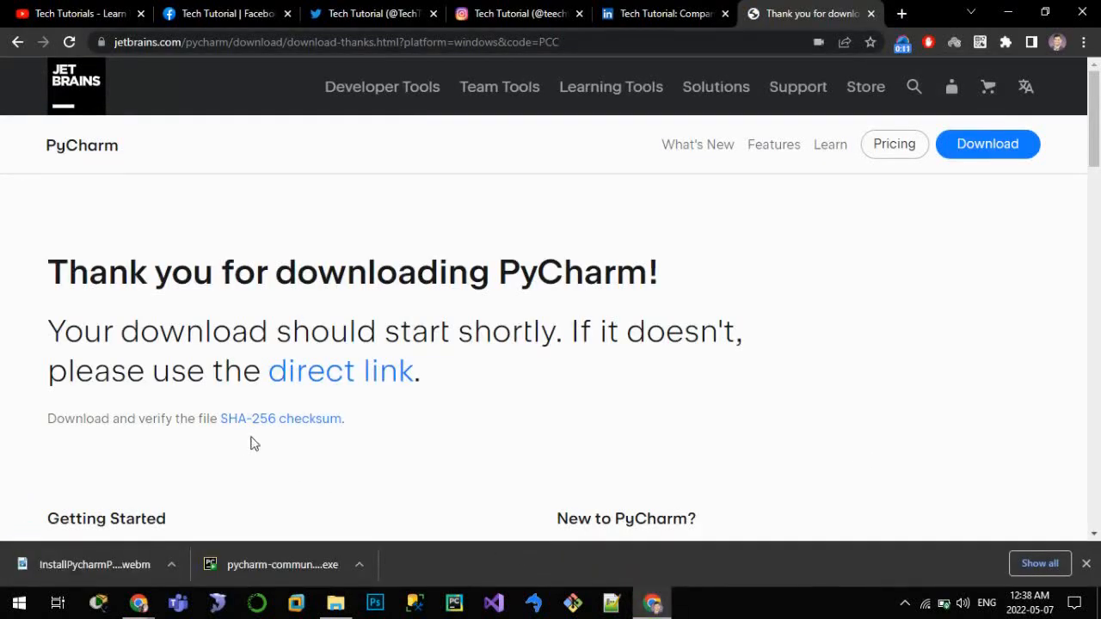
click(270, 564)
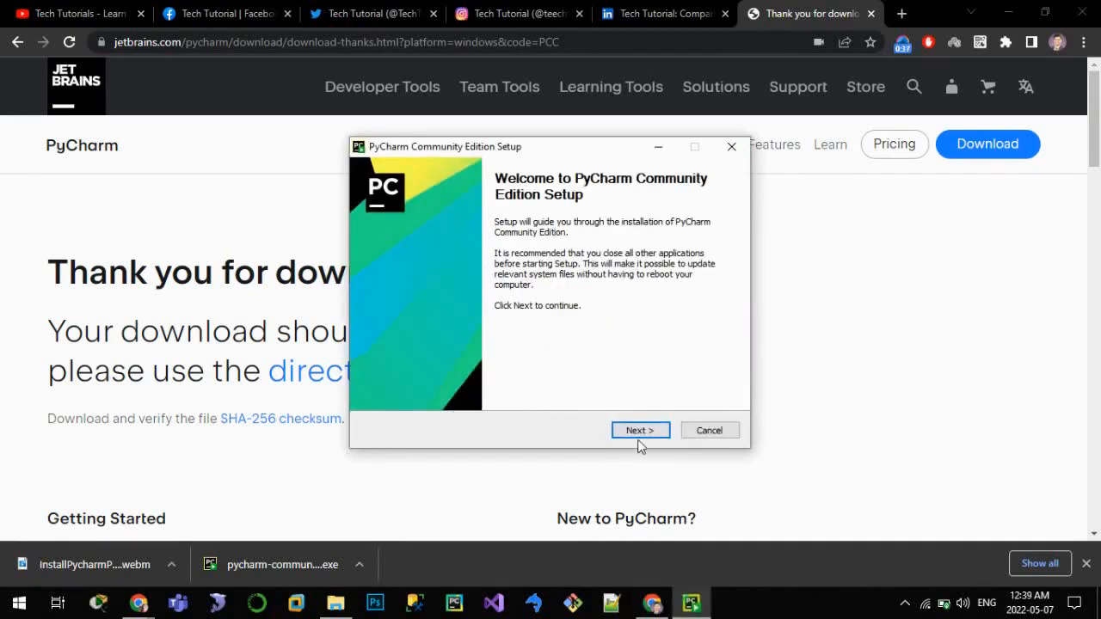
Install PyCharm in the default folder, keeping old versions and enabling the .py association and "Open Folder as Project" options
click(635, 431)
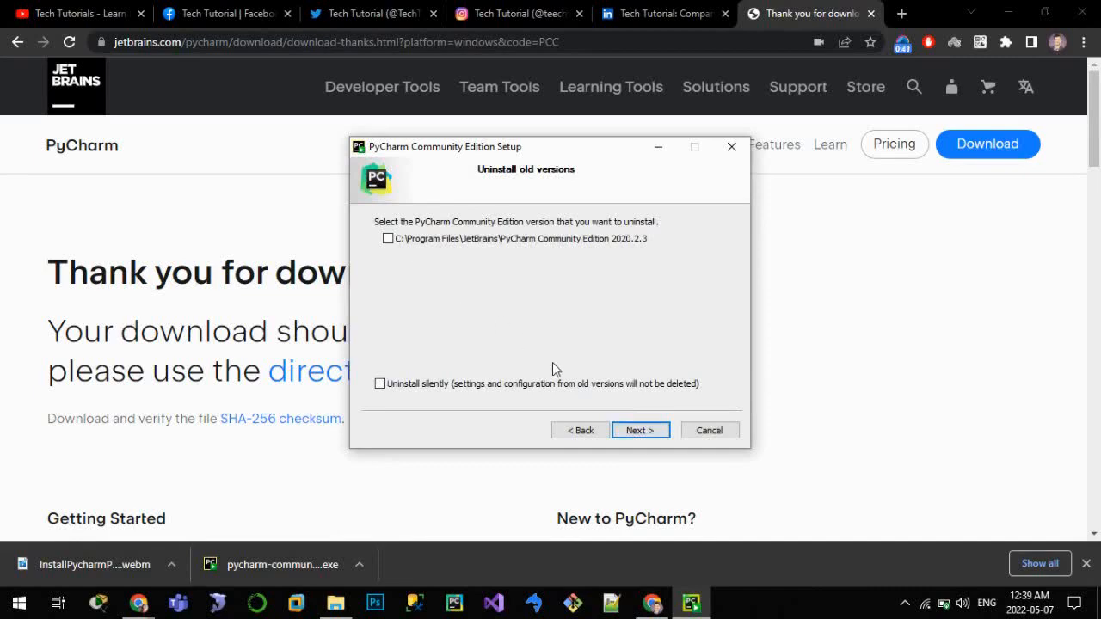
click(635, 433)
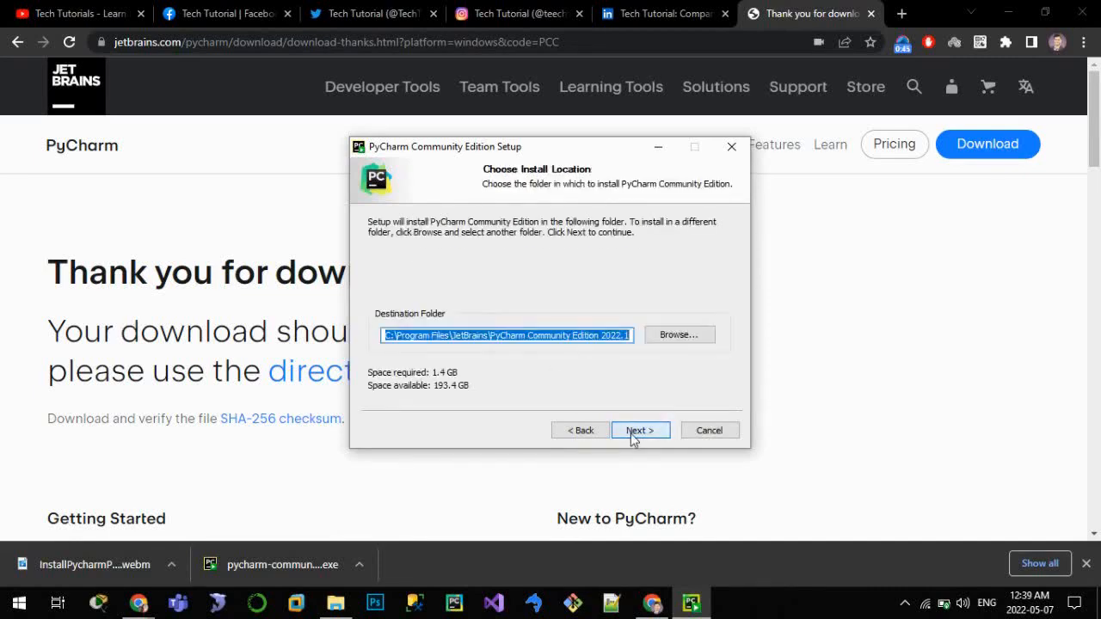
click(634, 432)
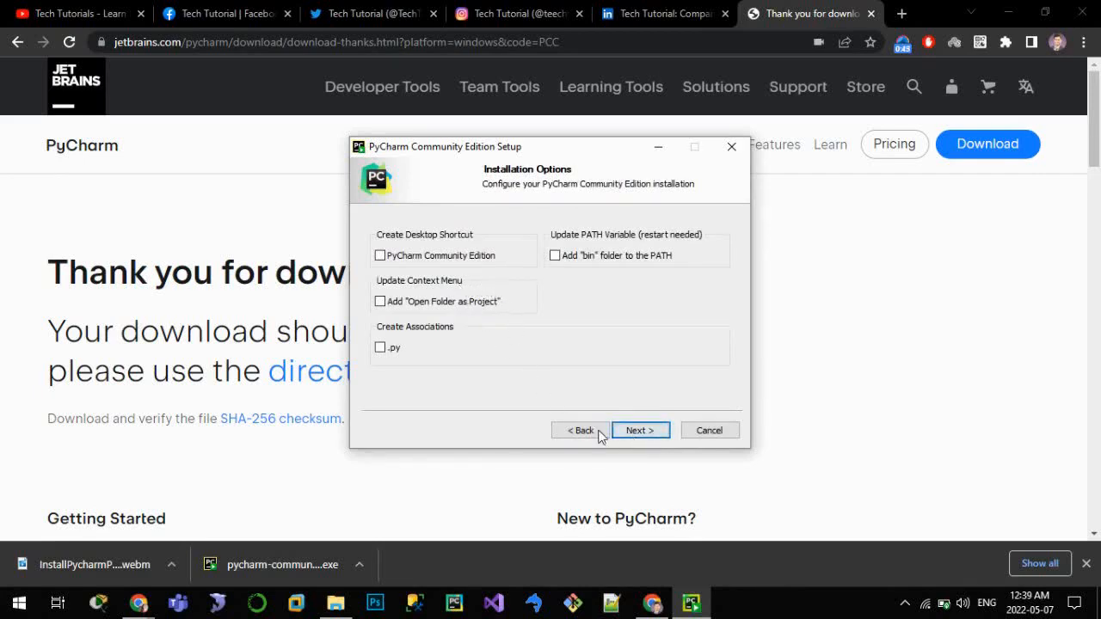
click(380, 348)
click(381, 302)
click(639, 430)
click(647, 434)
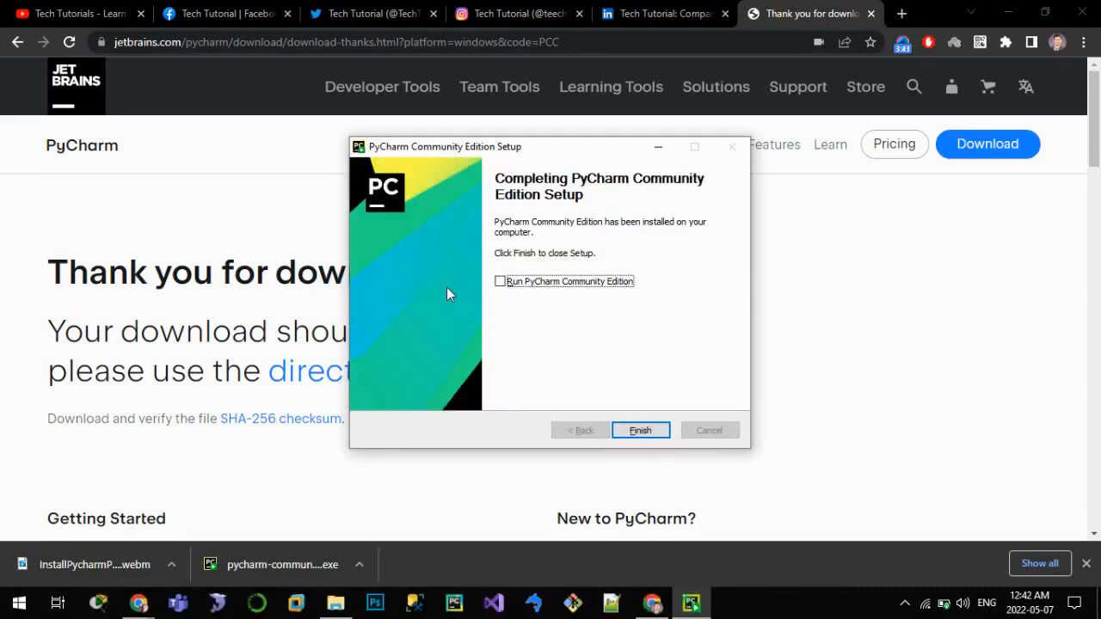
Finish the setup with PyCharm Community Edition set to run, and accept its user agreement
click(500, 282)
click(638, 433)
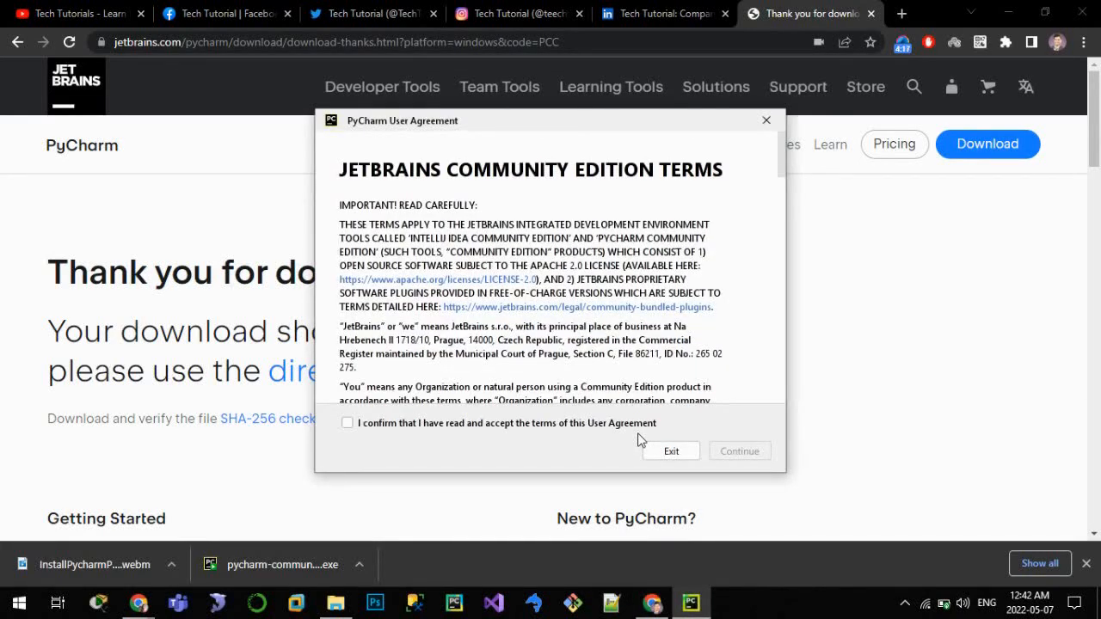
click(346, 425)
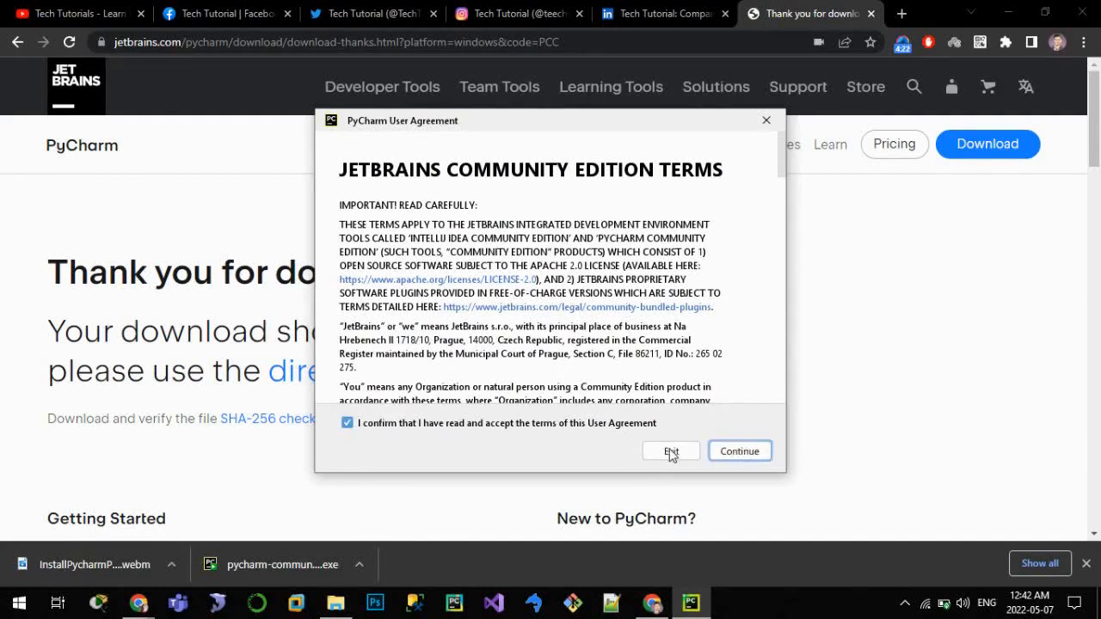
click(725, 452)
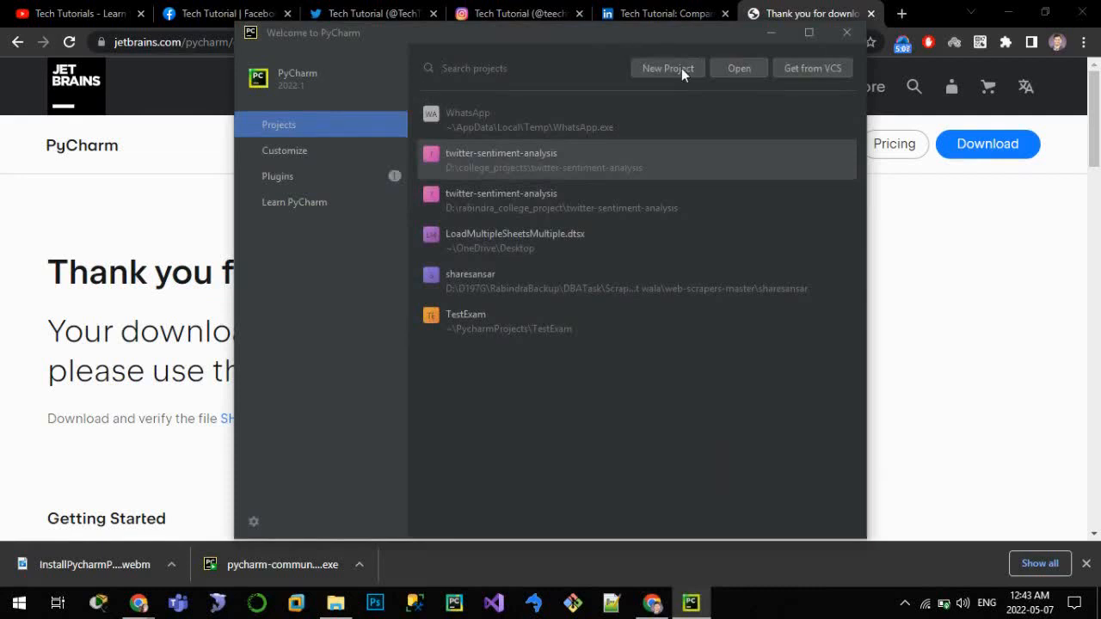
Create a new project named pythonProject with a new Virtualenv environment based on the Python310 interpreter
click(658, 74)
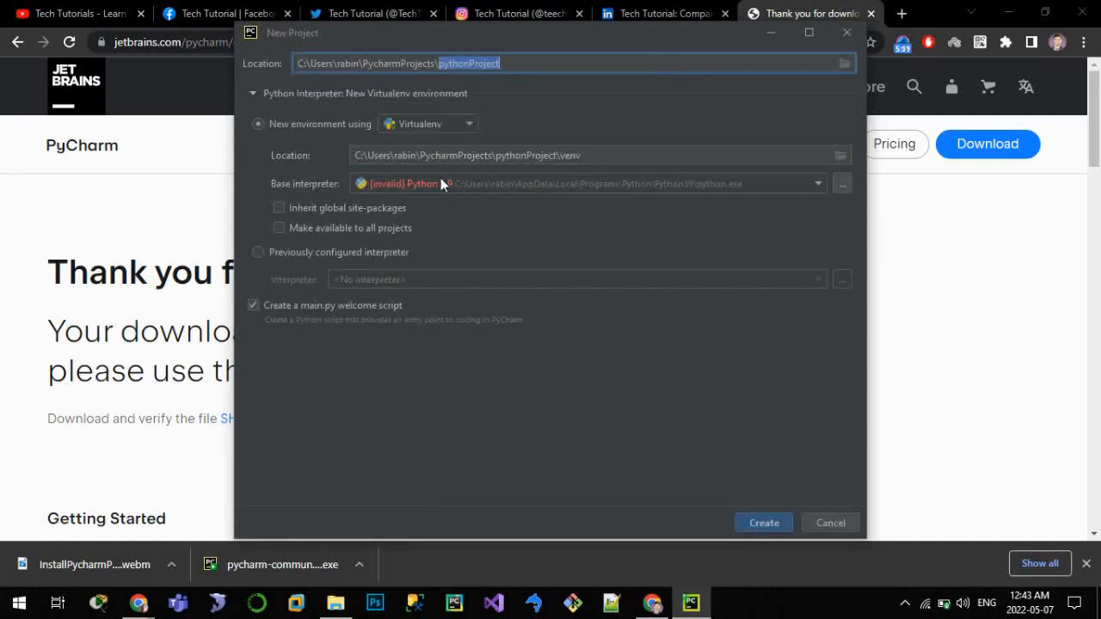
click(443, 181)
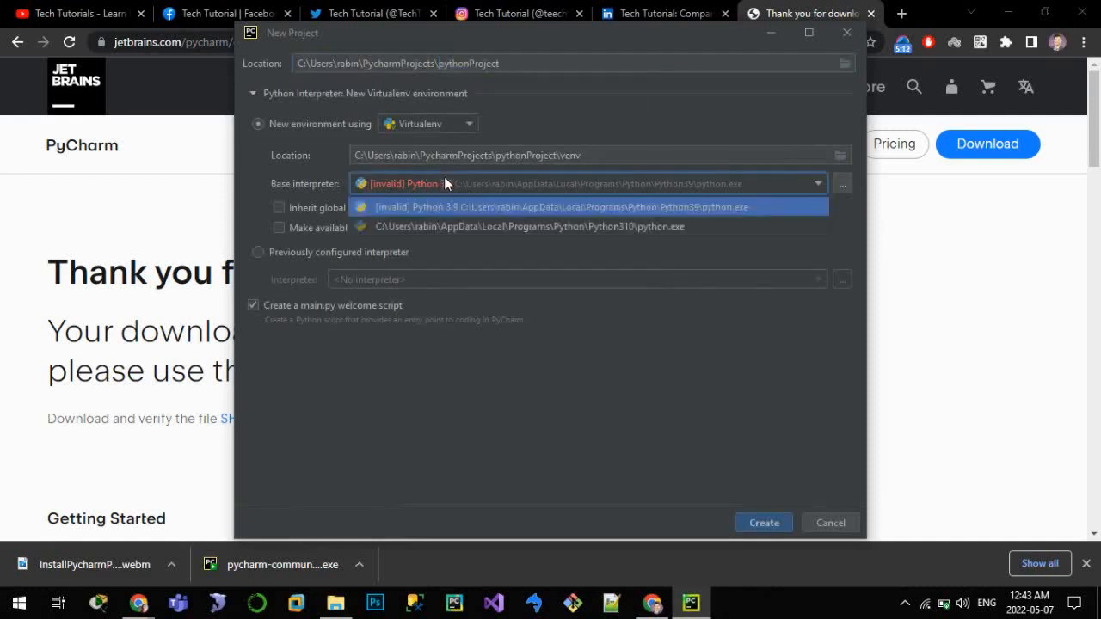
click(453, 226)
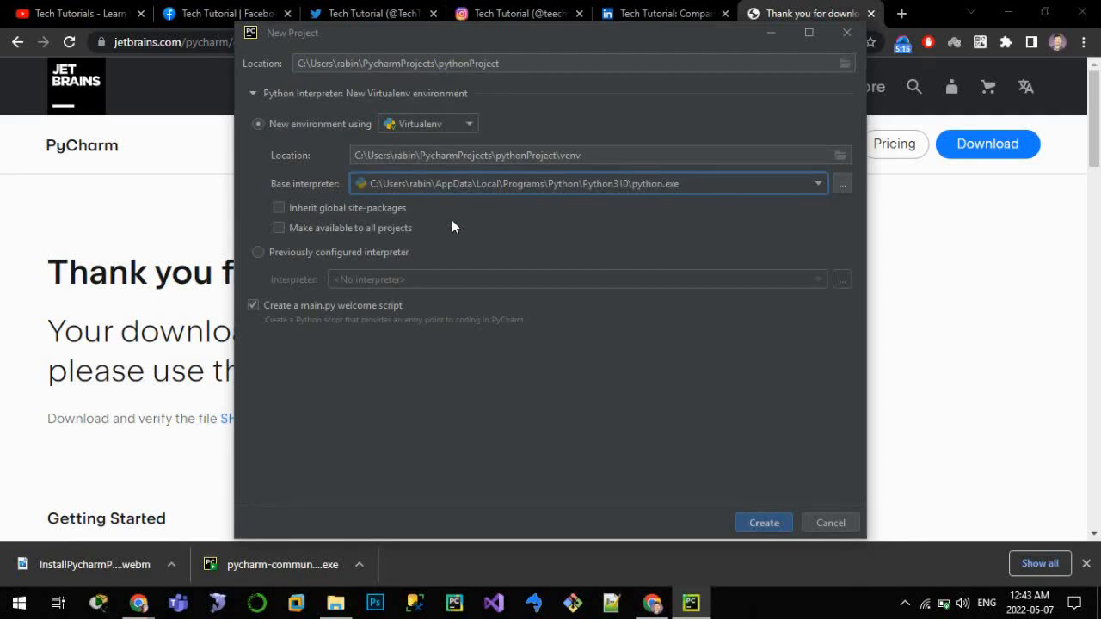
click(754, 524)
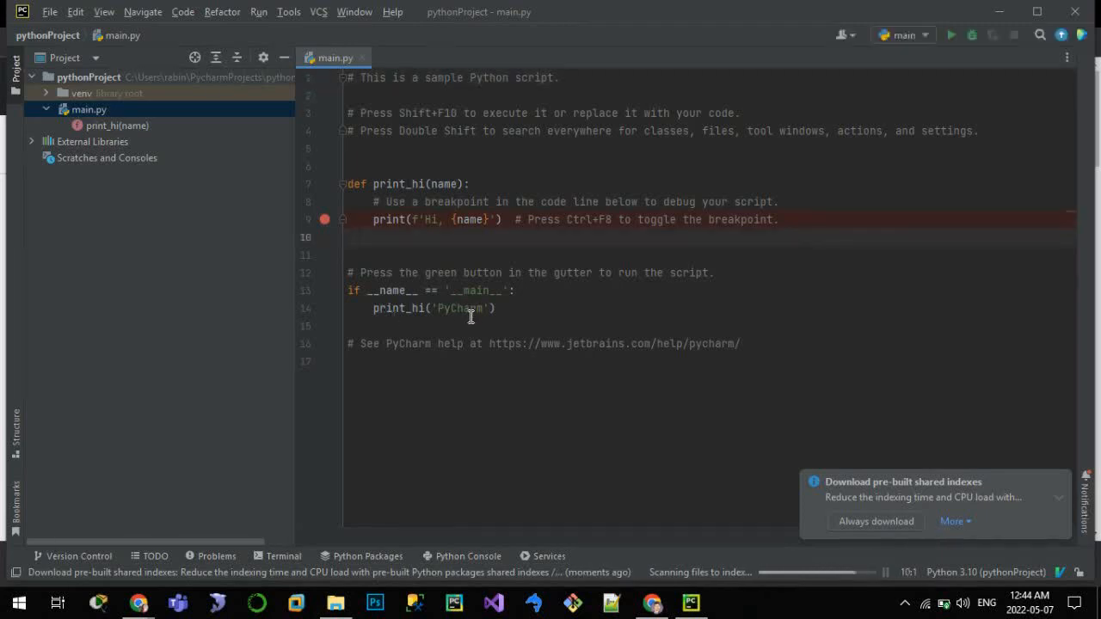
Run the sample main.py script and check its printed greeting in the run output
click(950, 35)
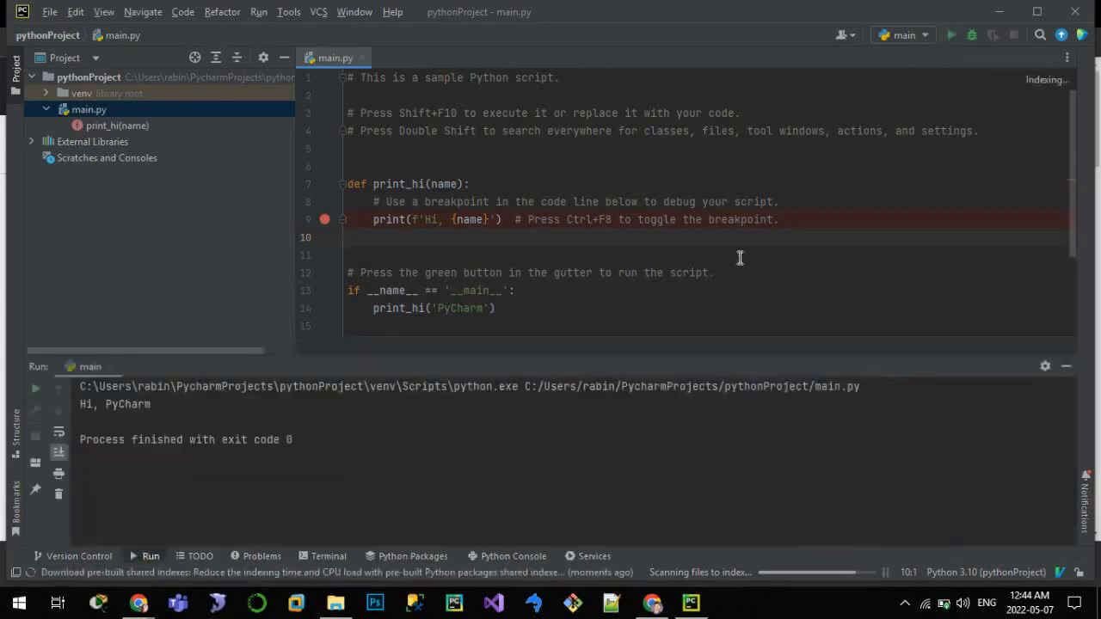
click(111, 405)
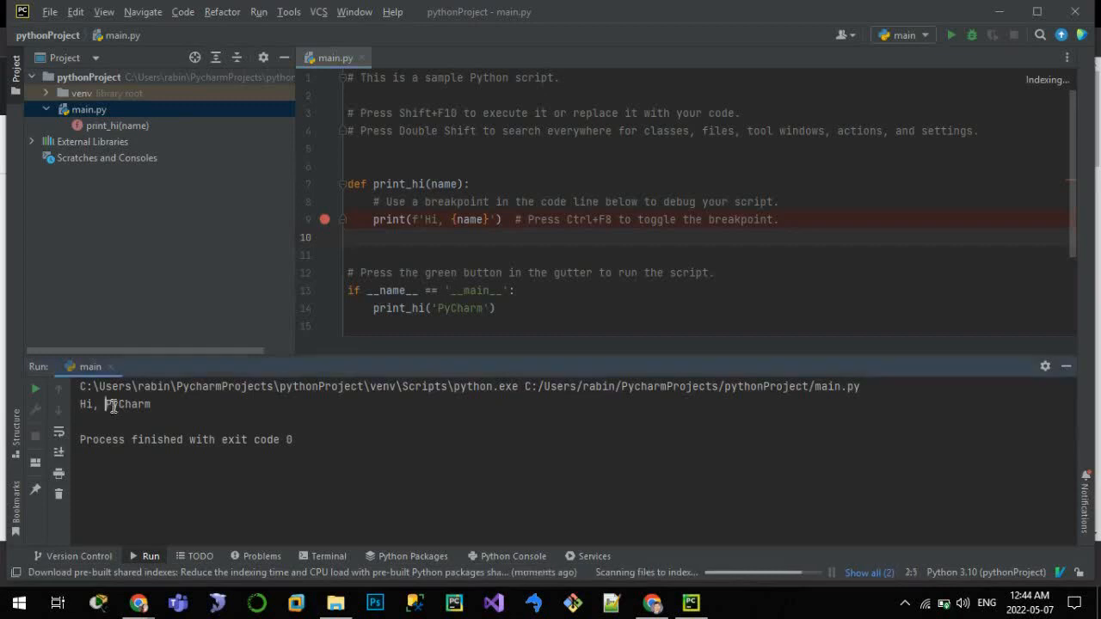
double_click(111, 405)
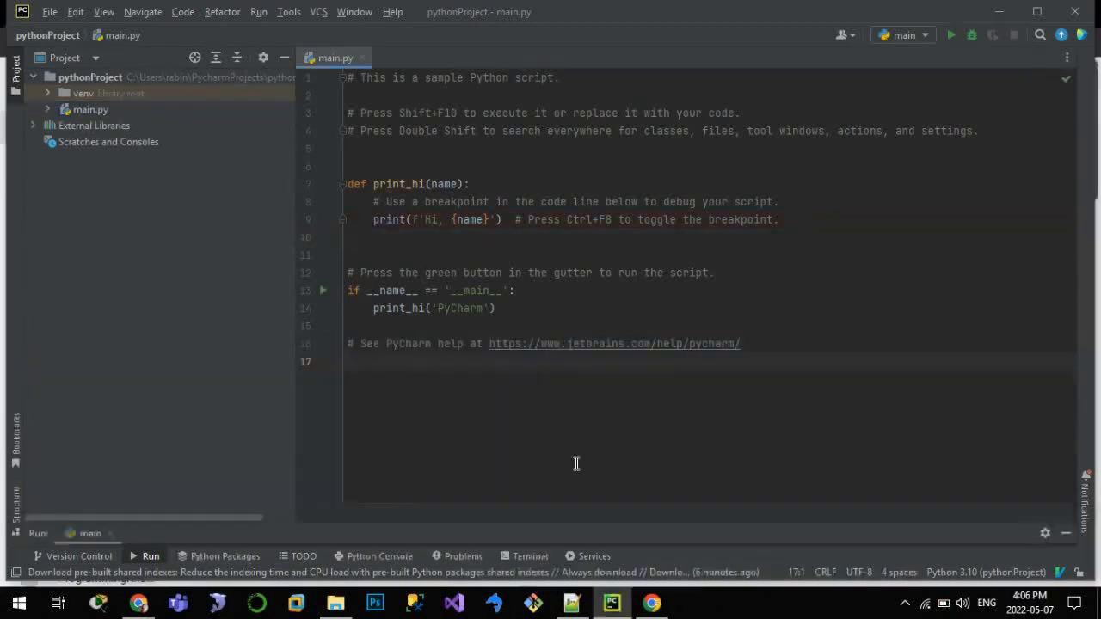
Replace all the sample code in main.py with the variable assignments a = 2 and b = 3
key(ctrl+a)
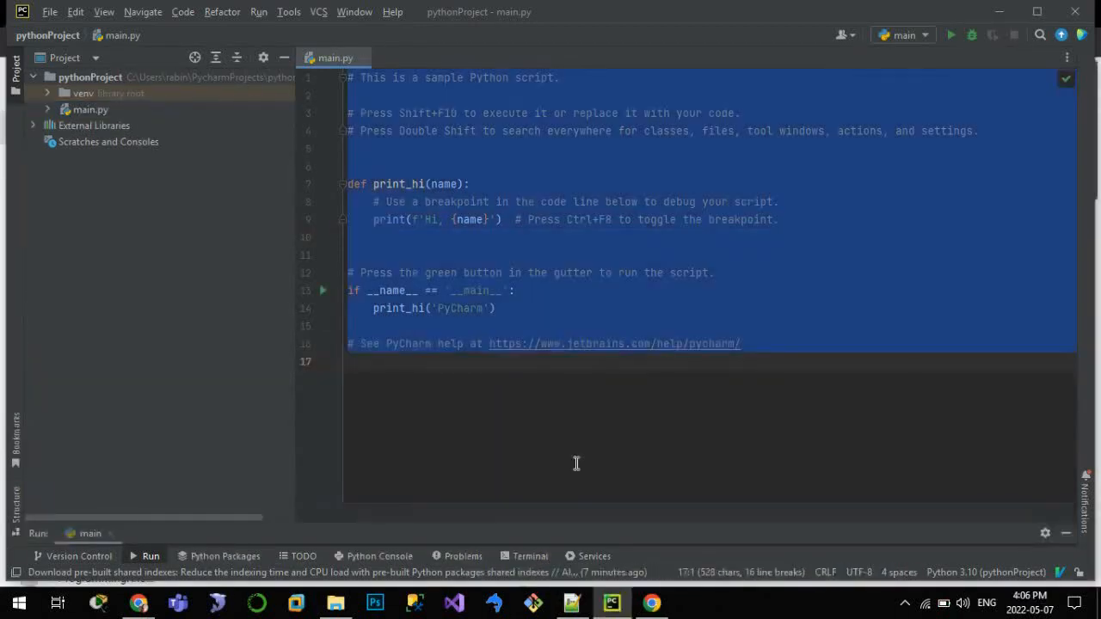
key(BackSpace)
text(a  )
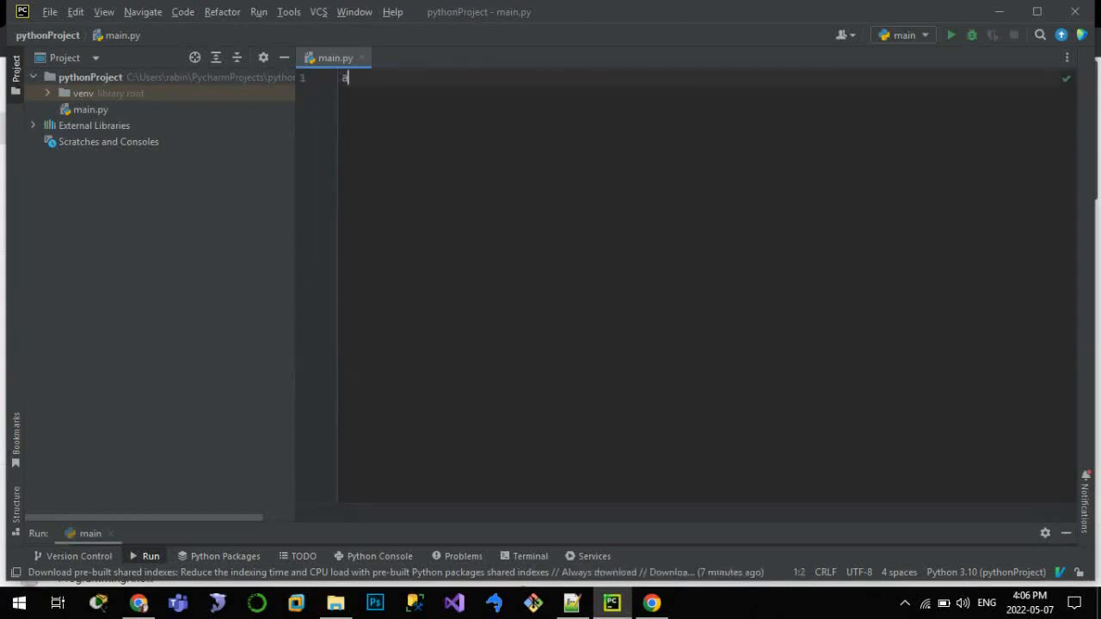
text(= 2)
key(Return)
text(b = 3)
key(Return)
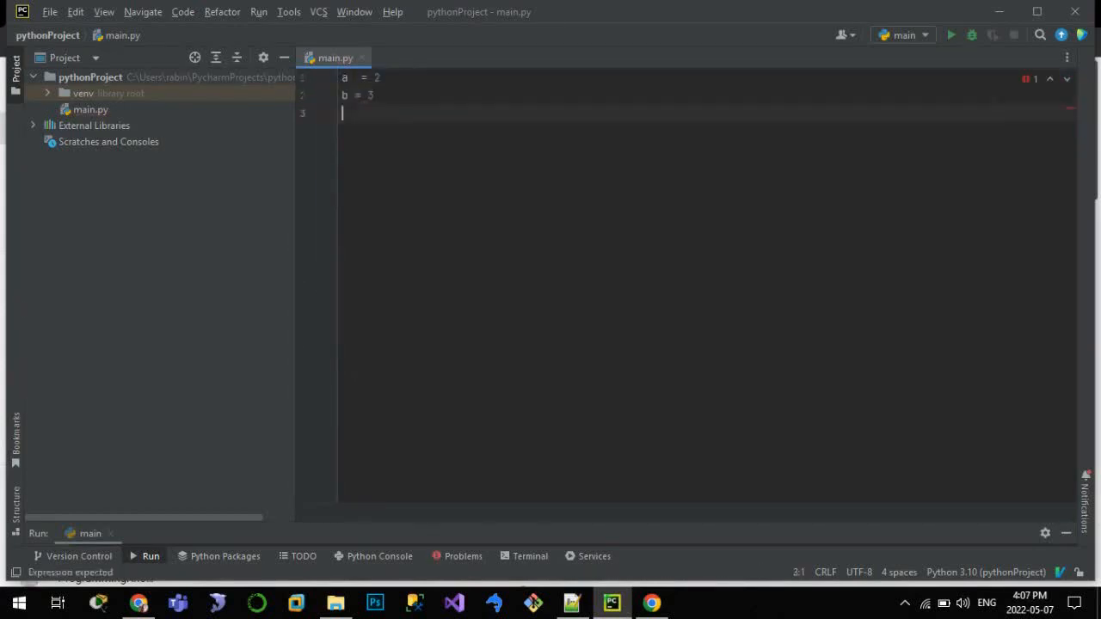
Add the line print(a*b) below the two variable assignments
text(print*a)
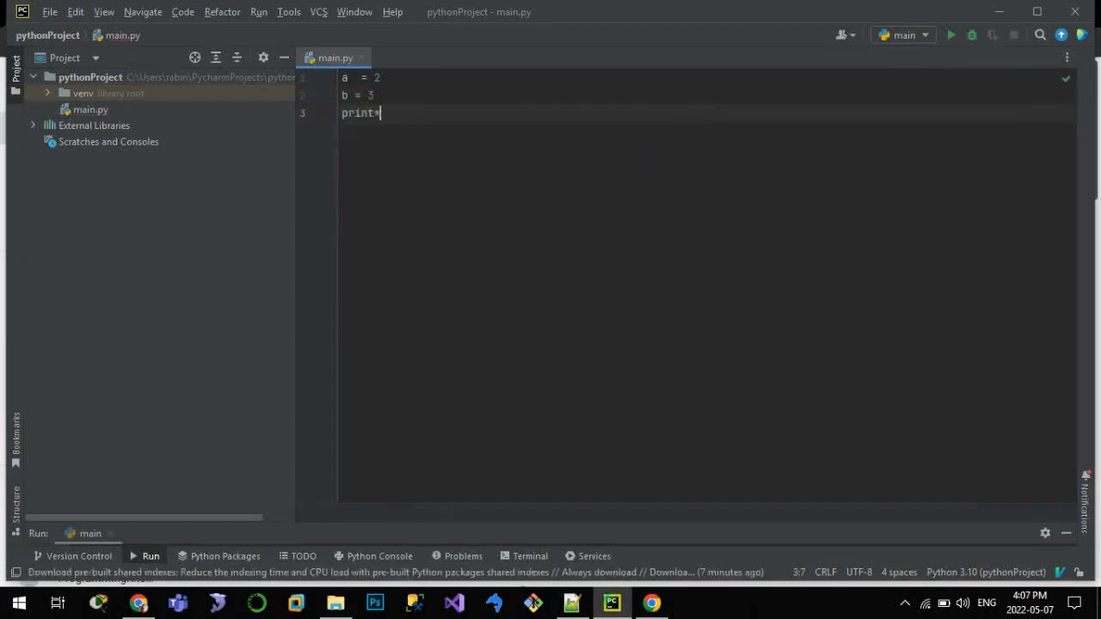
key(BackSpace)
key(BackSpace)
text((a*b)
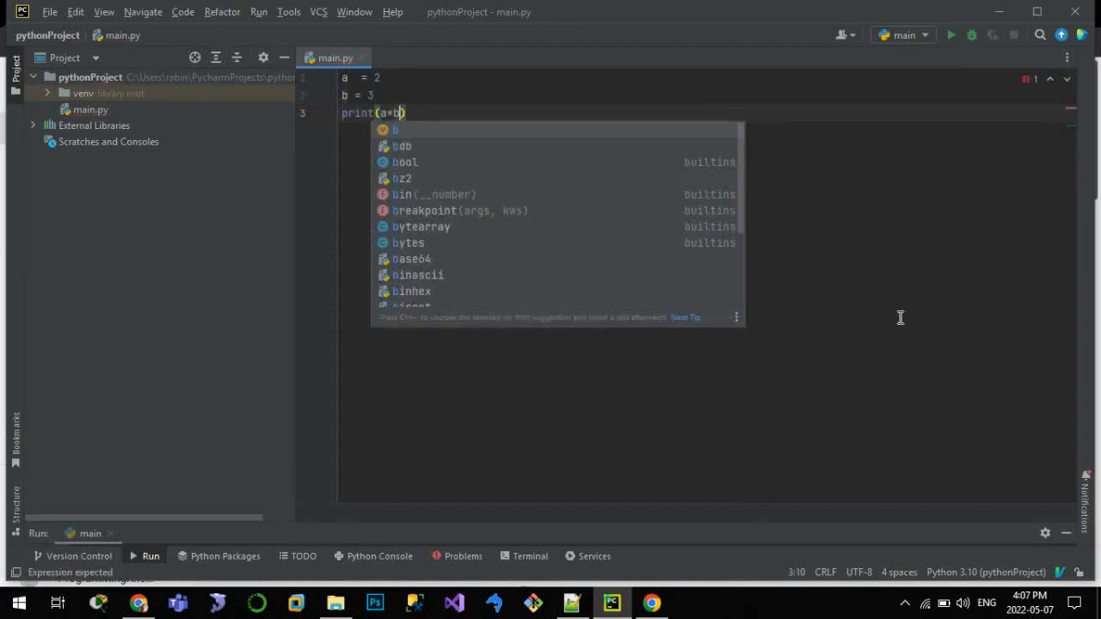
Run the multiplication script in main.py and enlarge the run output area to check the result
click(952, 35)
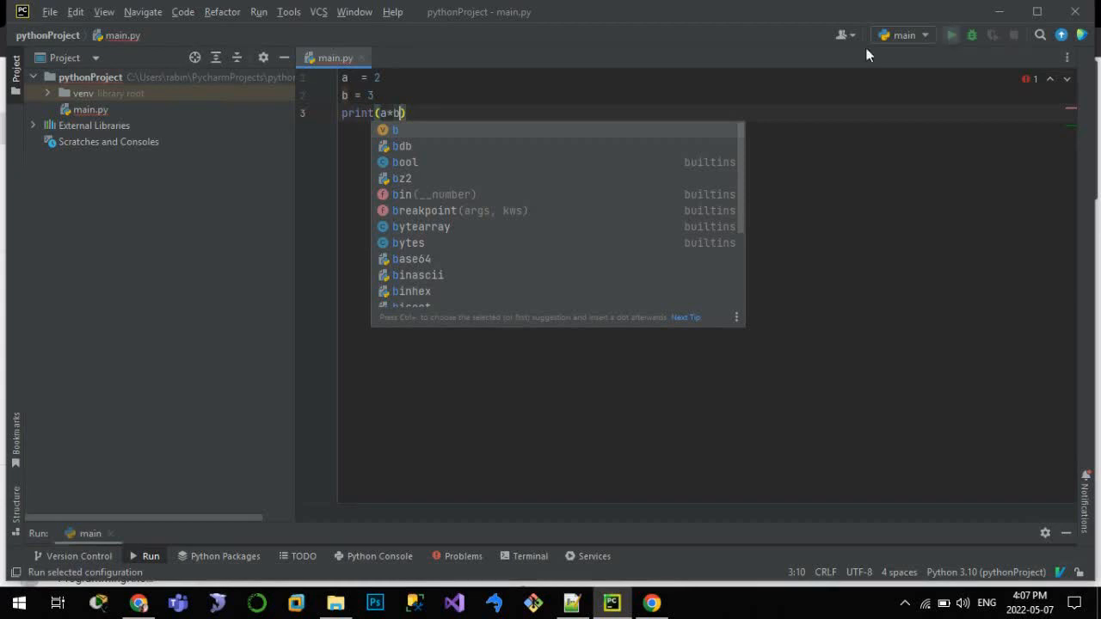
click(574, 110)
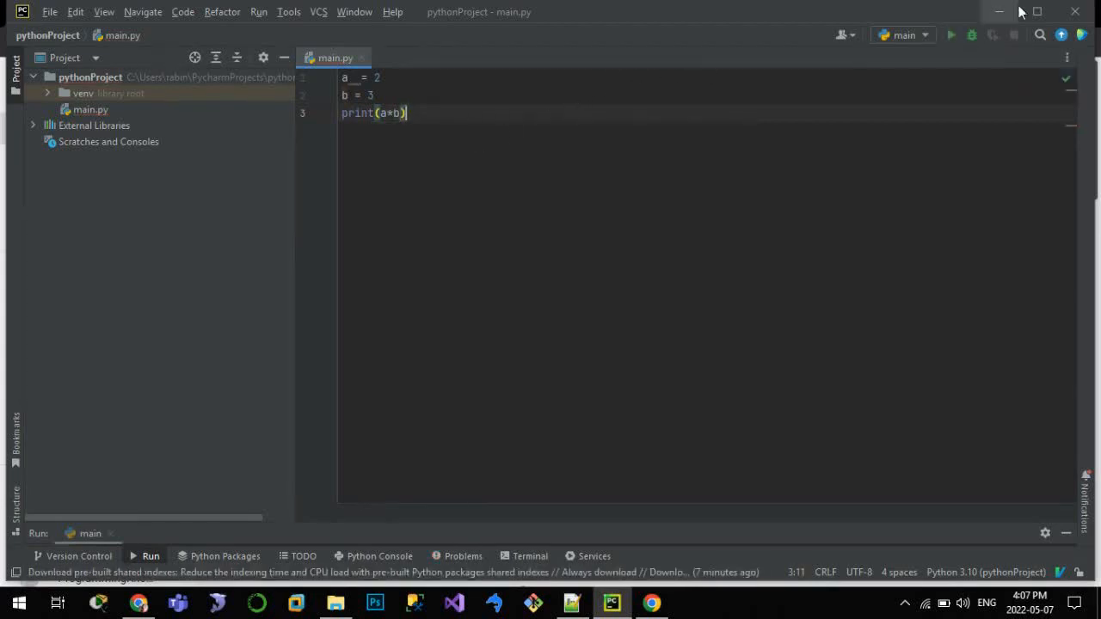
click(954, 35)
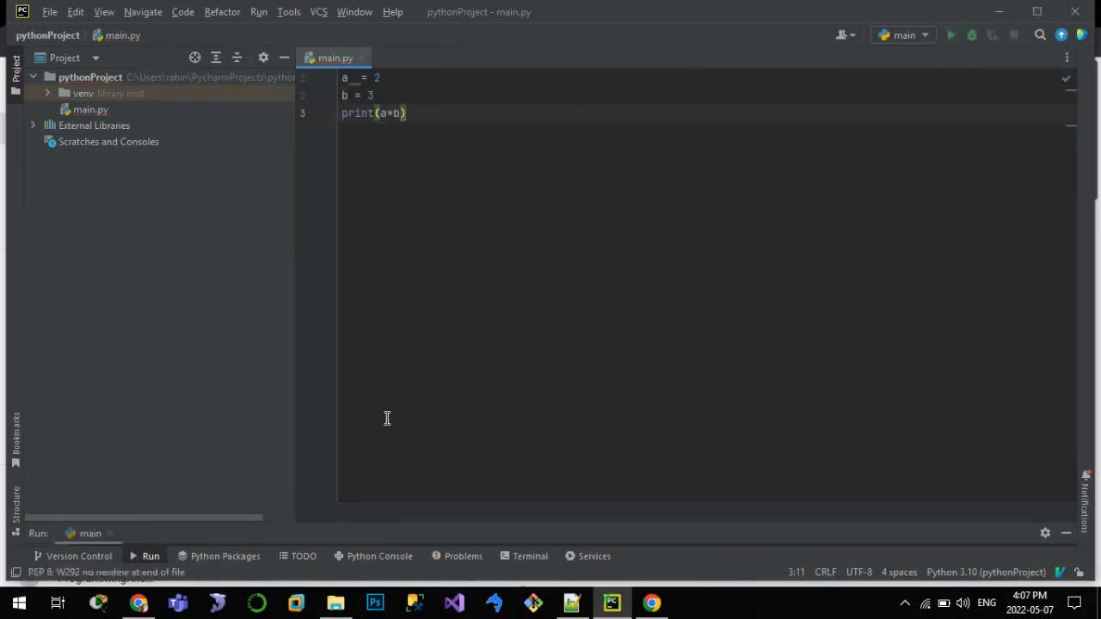
drag(355, 527, 383, 380)
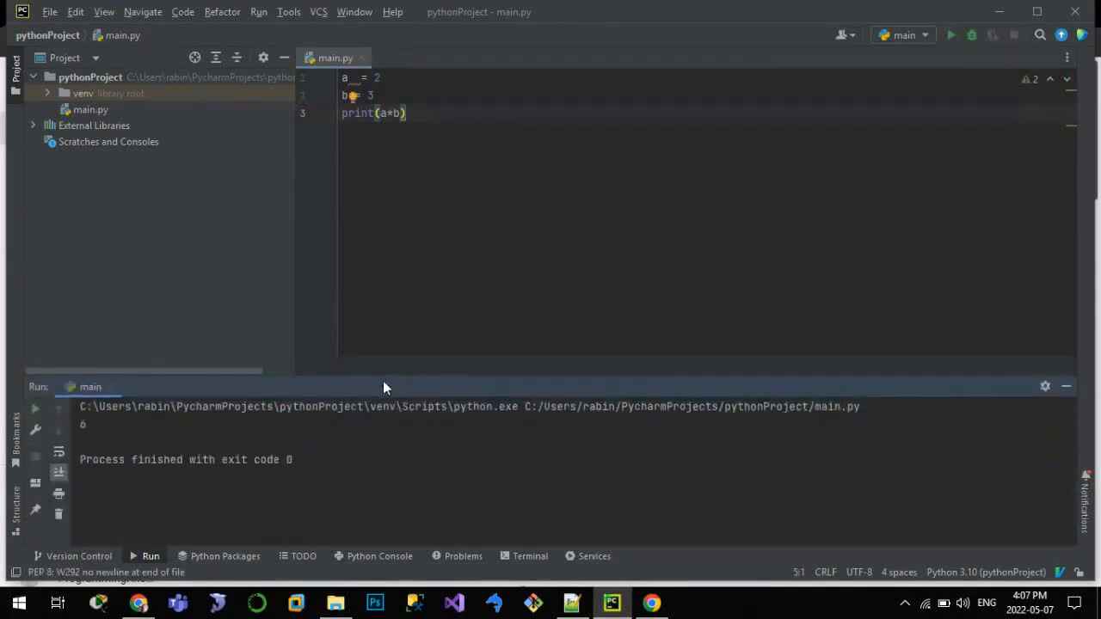
click(92, 424)
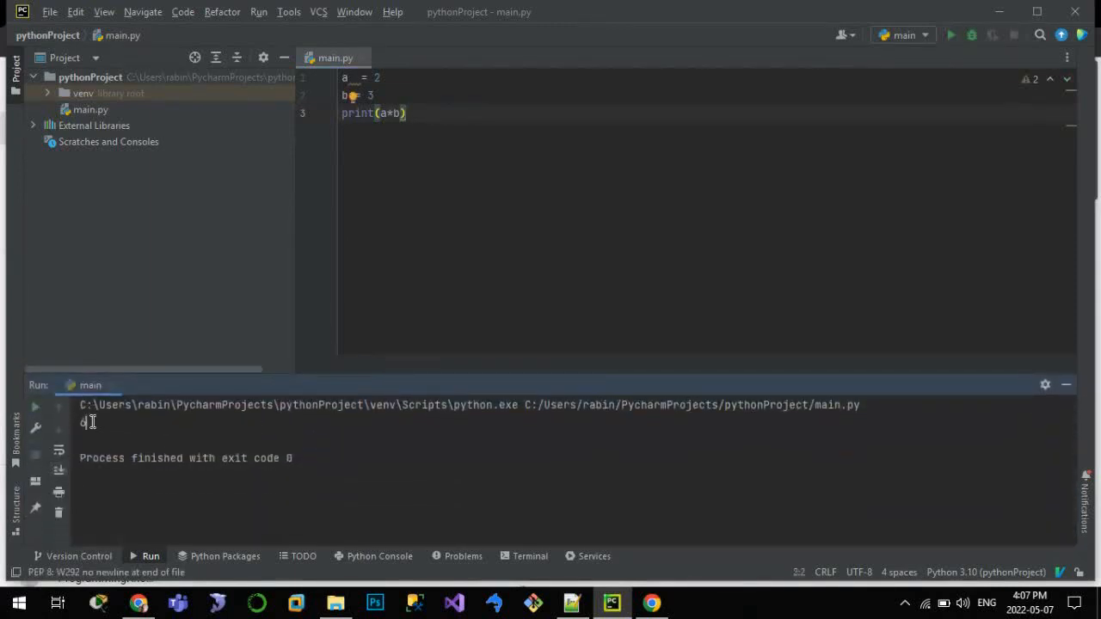
Replace the code in main.py with print('Hello World') and run the script
click(416, 178)
key(ctrl+a)
key(BackSpace)
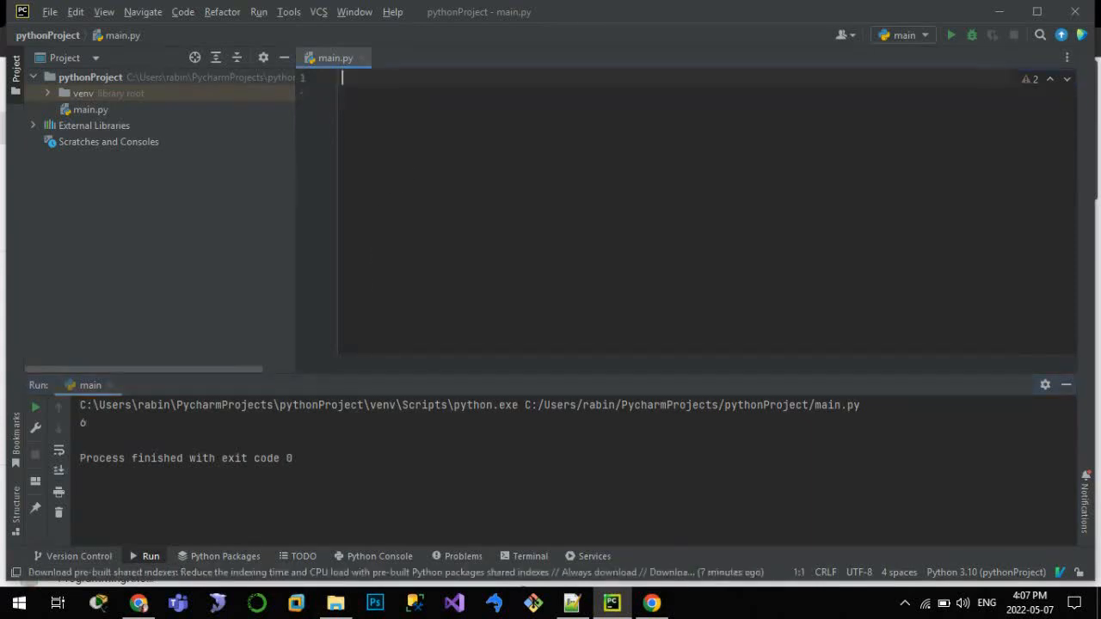
text(print('Hello)
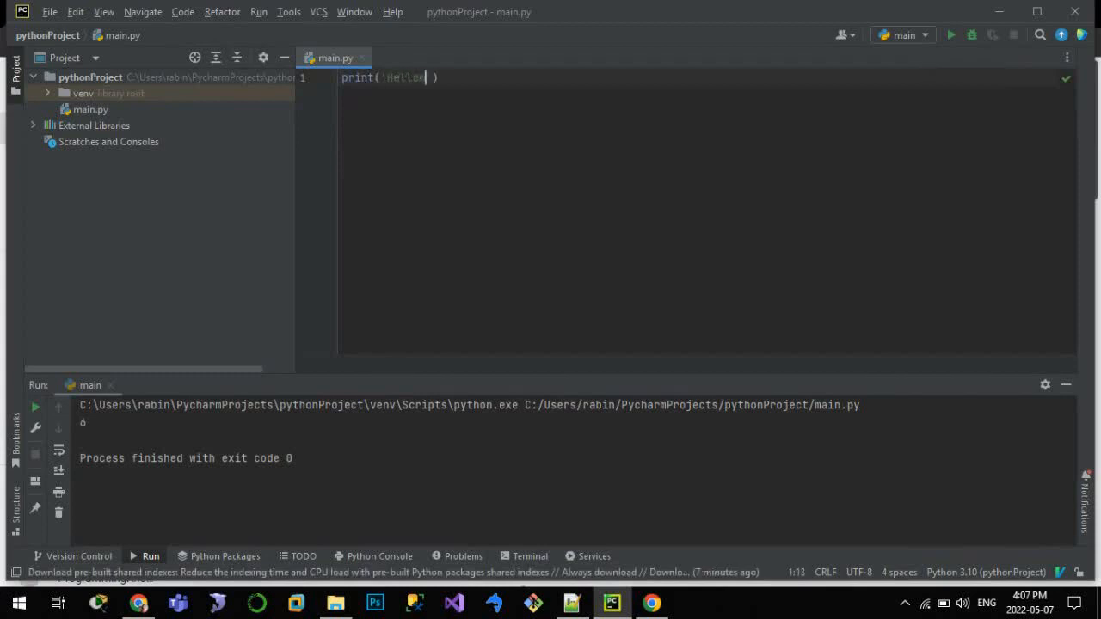
text( World)
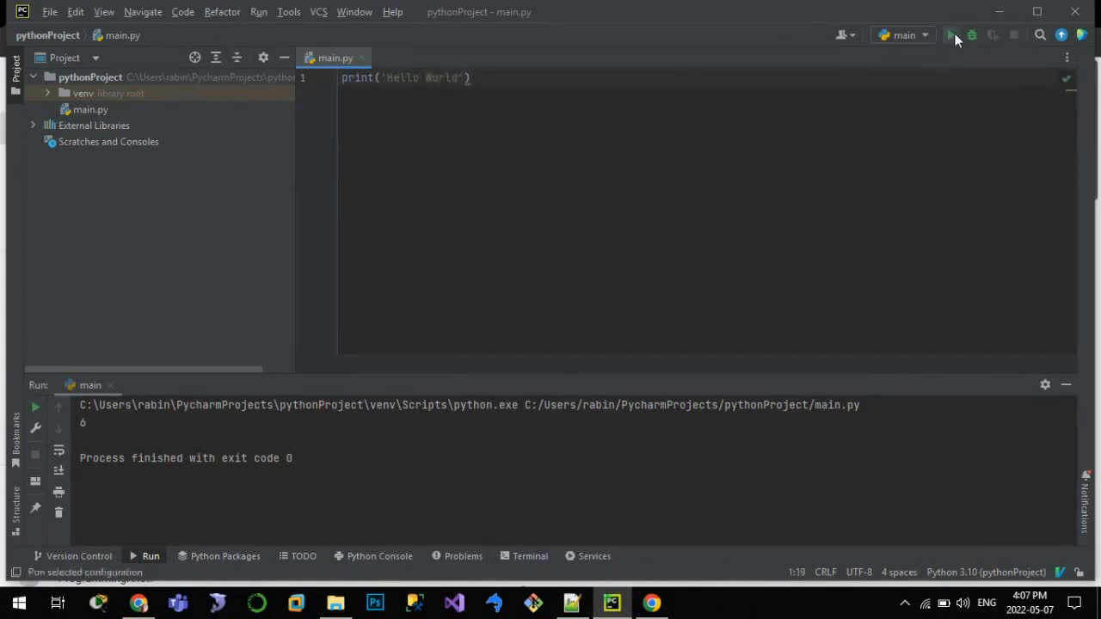
click(952, 36)
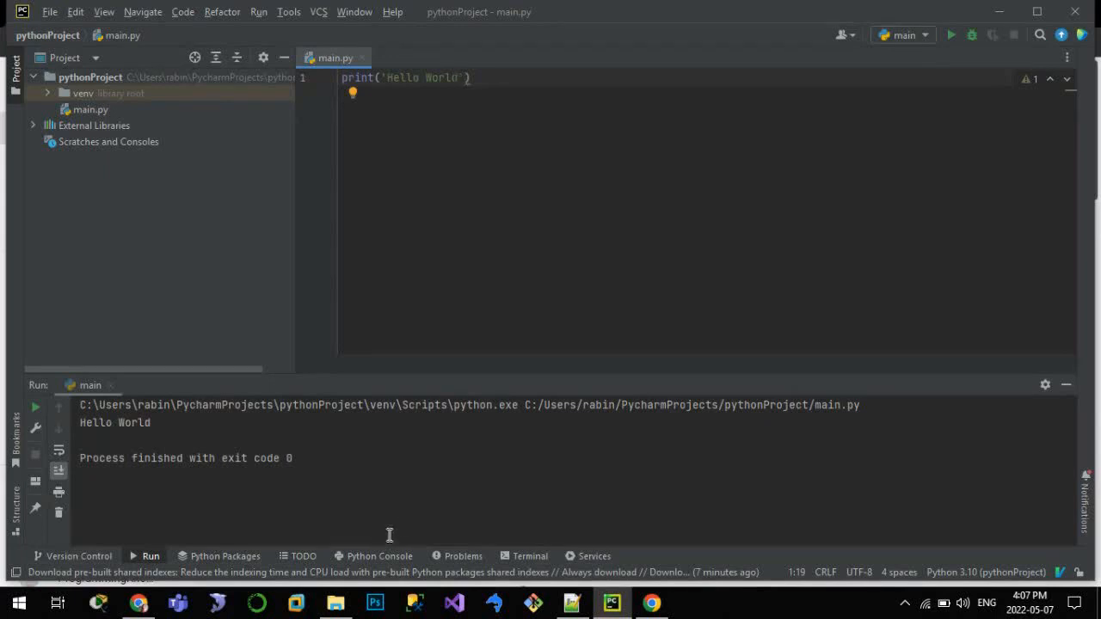
Execute print('Hello World') in the Python Console
click(370, 555)
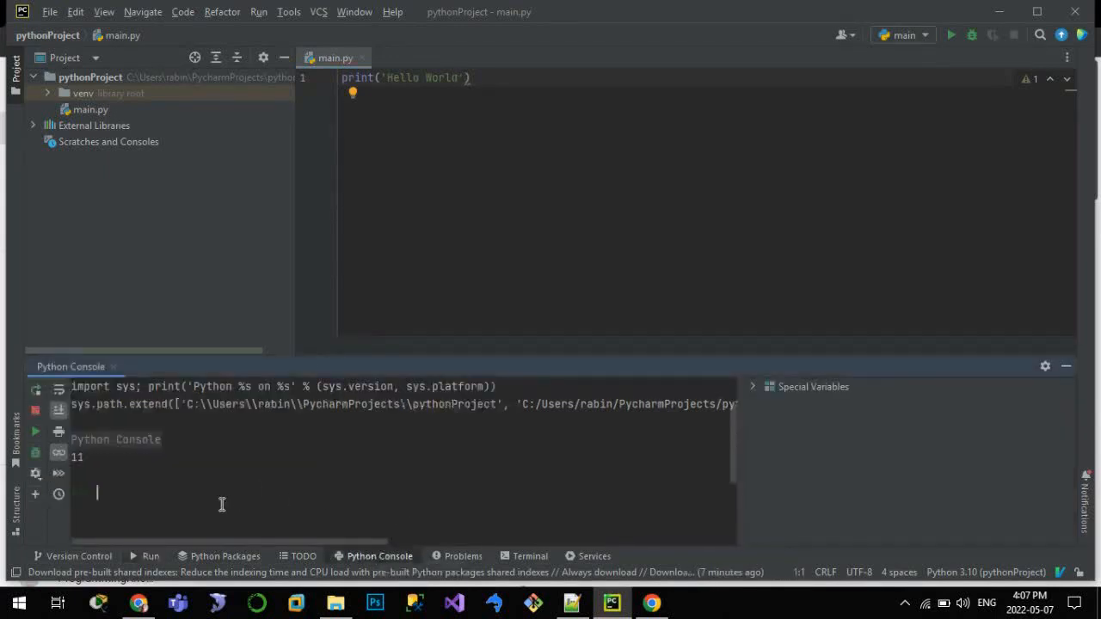
text(print('Hello Worl)
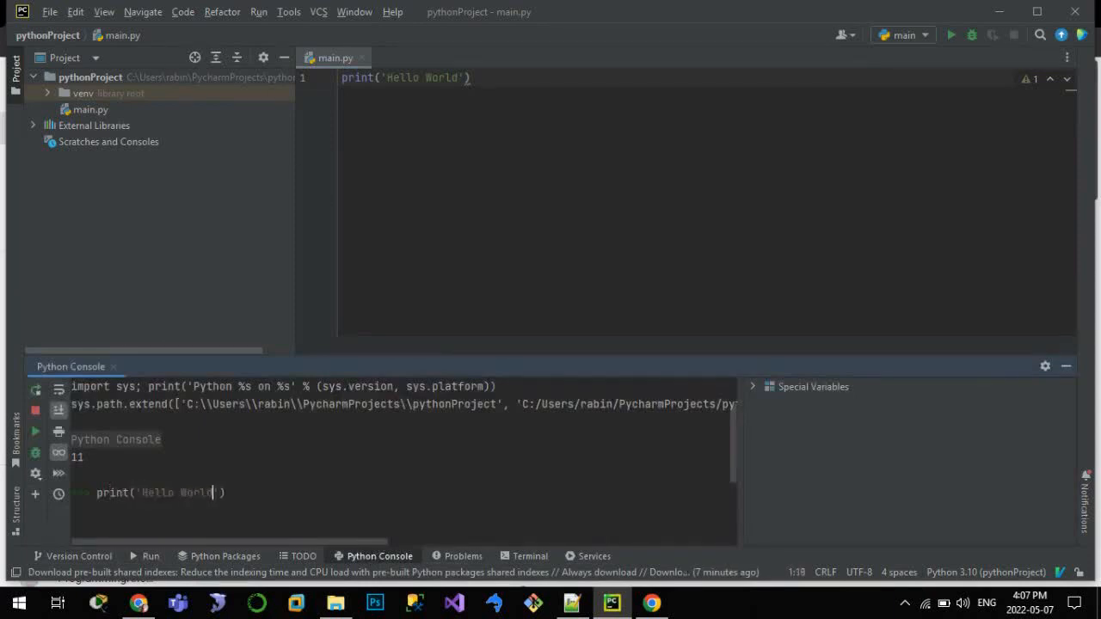
text(d)
key(Return)
Evaluate the expression 4+7 in the Python Console
text(c)
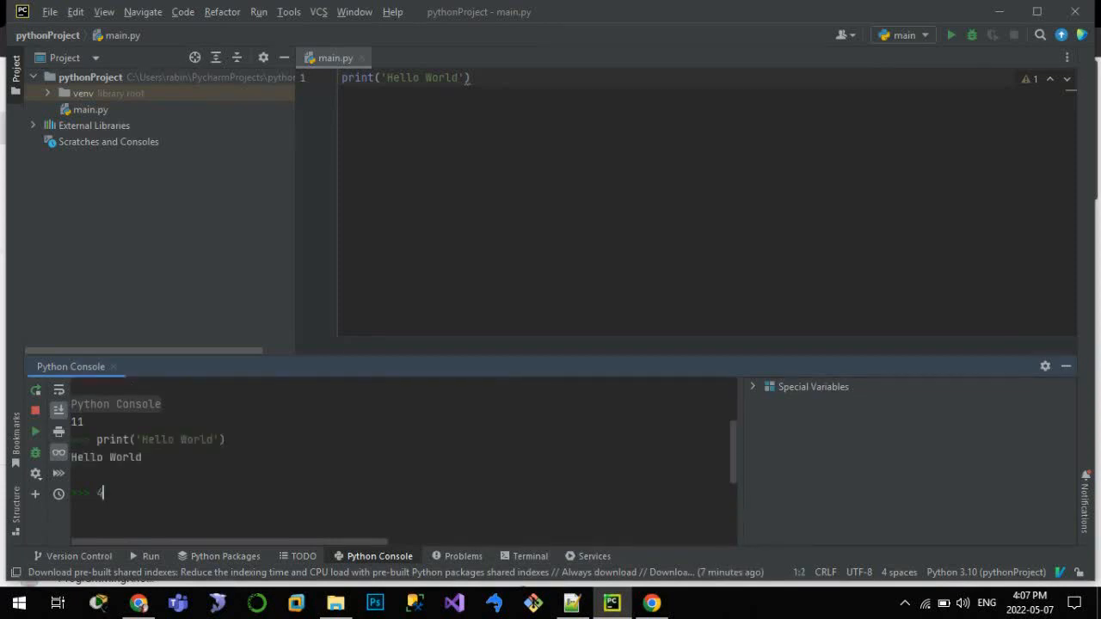
text(+7)
key(Return)
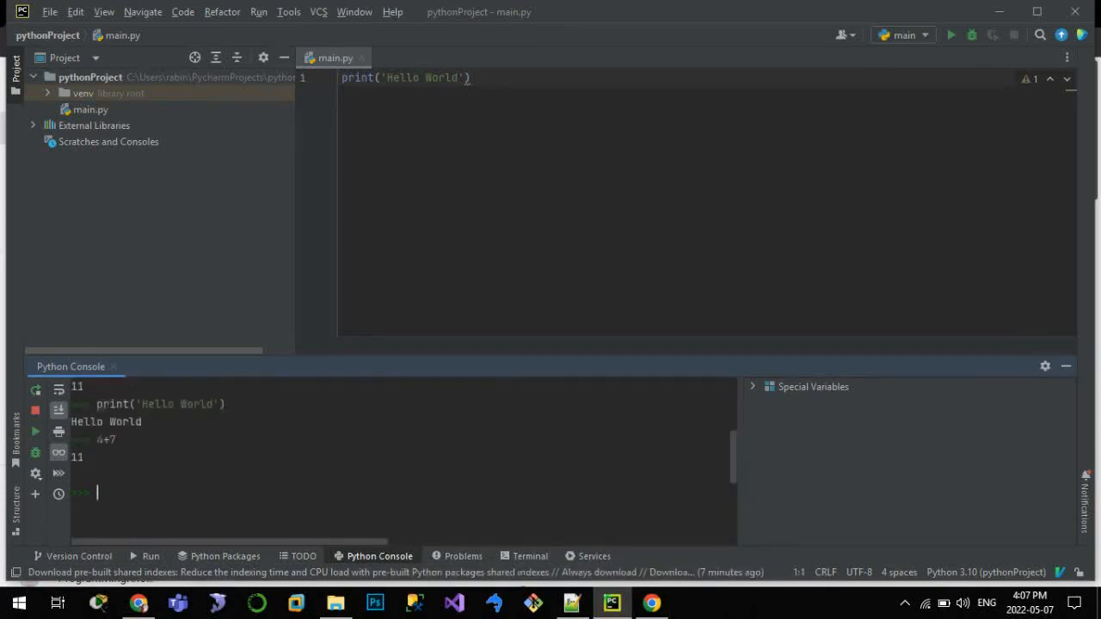